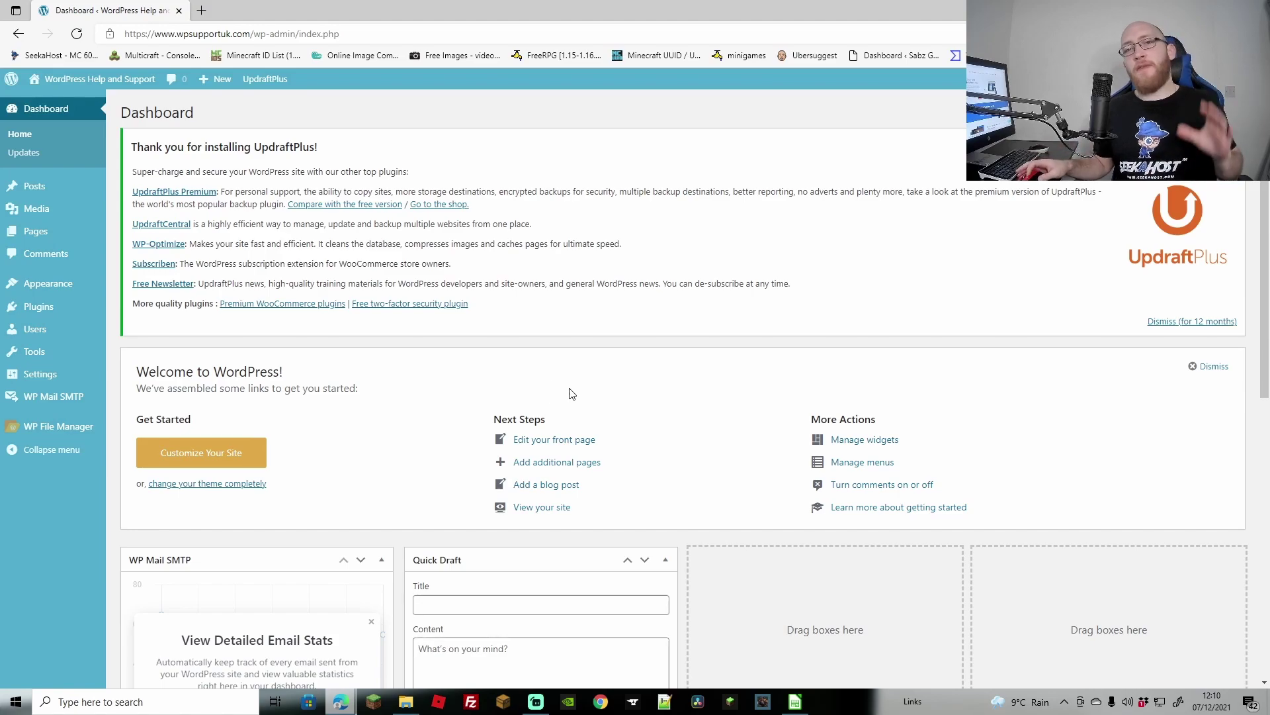
Open the Installed Plugins page from the Plugins item in the admin sidebar.
left_click(53, 307)
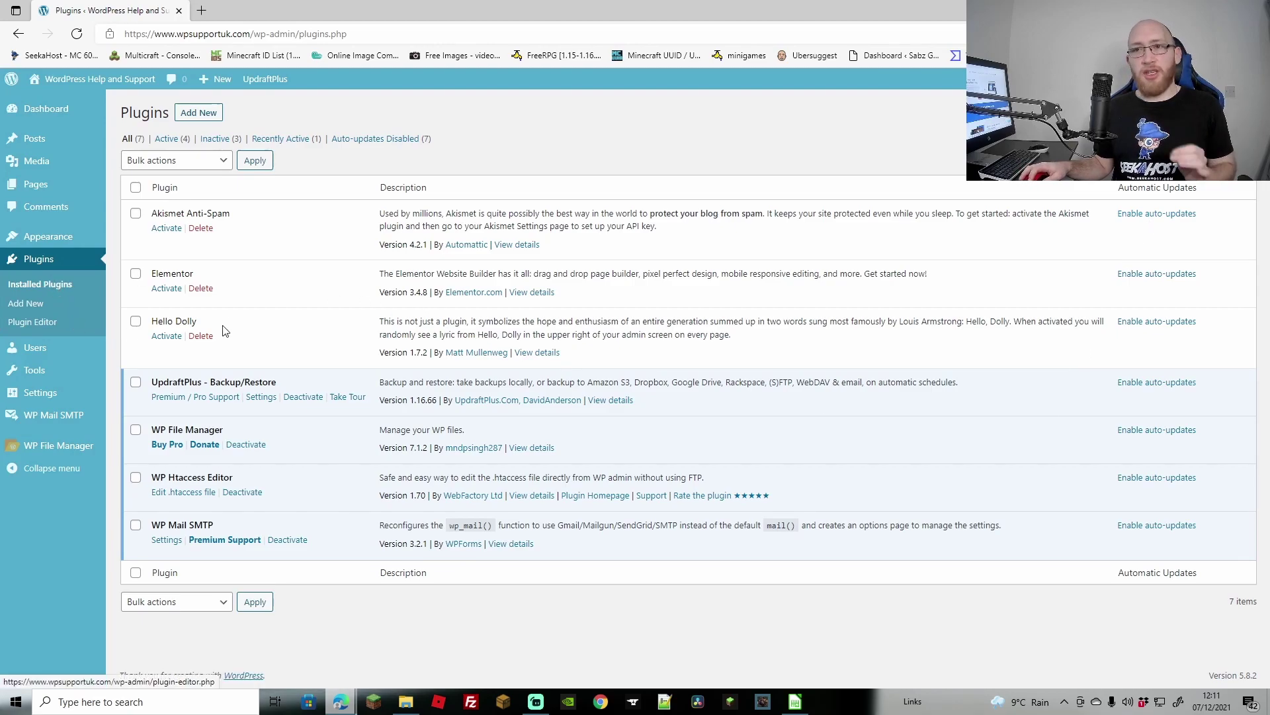
Delete the Elementor and Hello Dolly plugins, confirming each deletion.
left_click(201, 288)
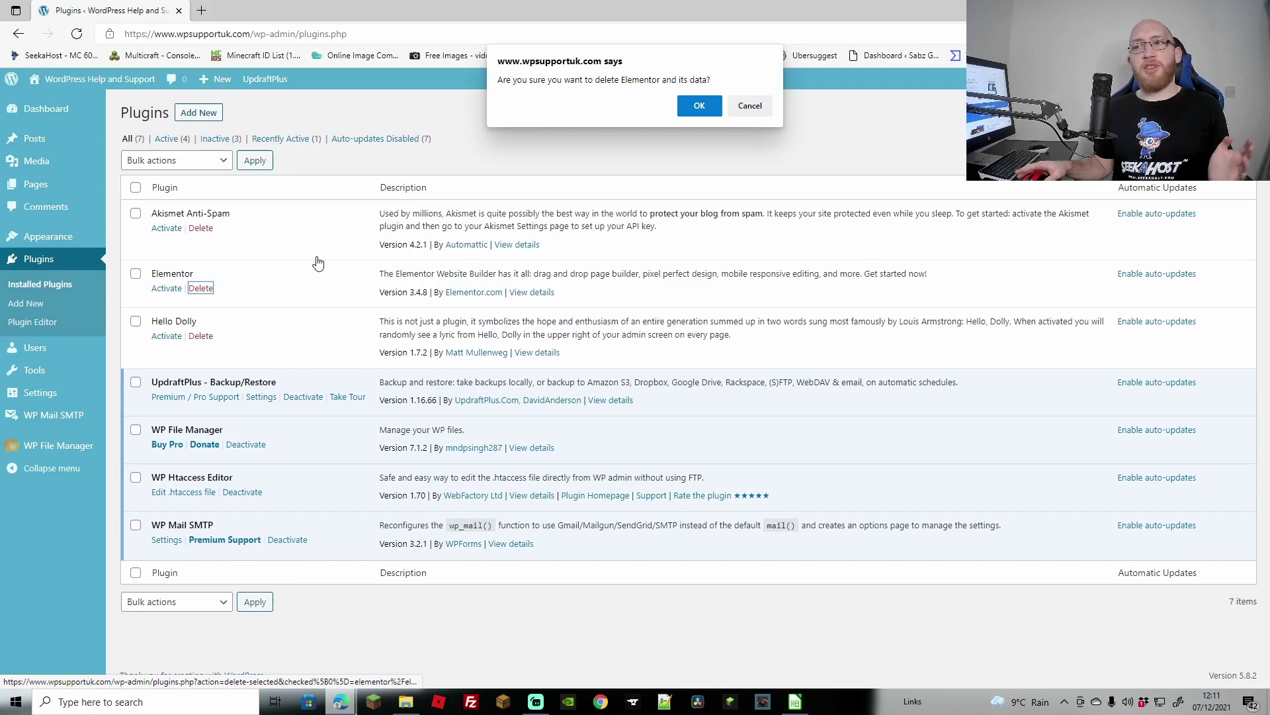
left_click(699, 107)
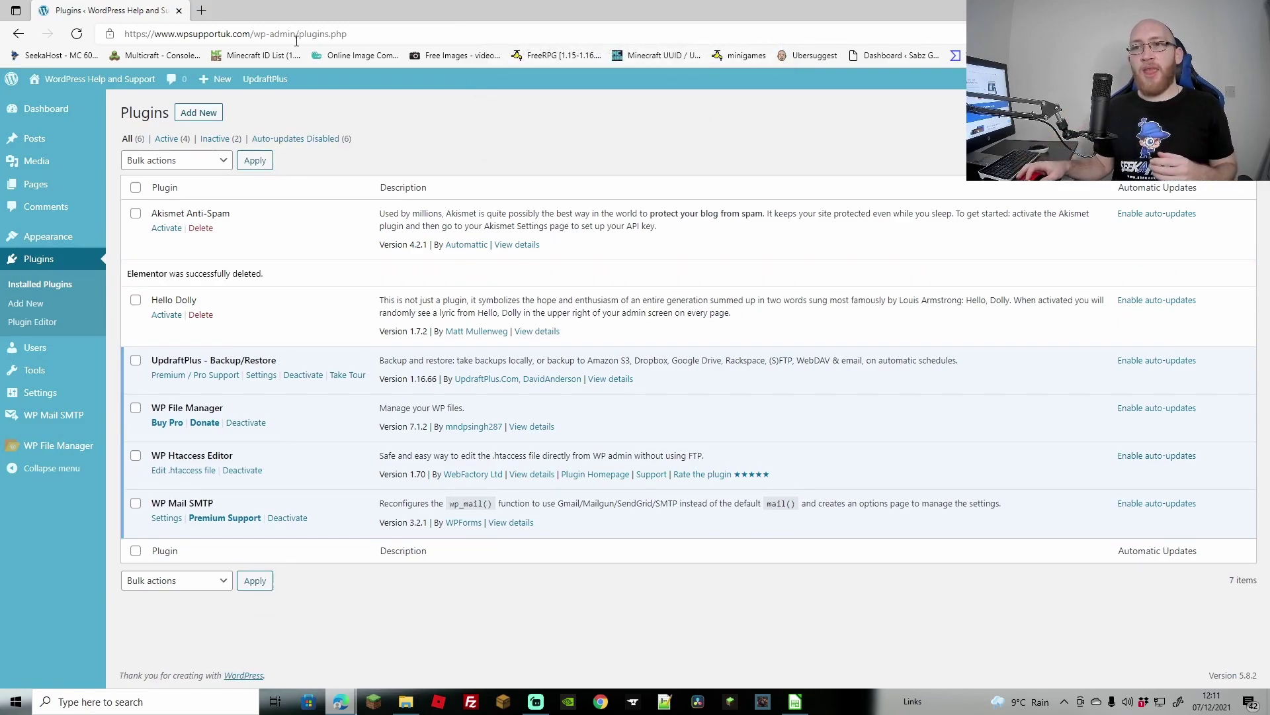
left_click(200, 314)
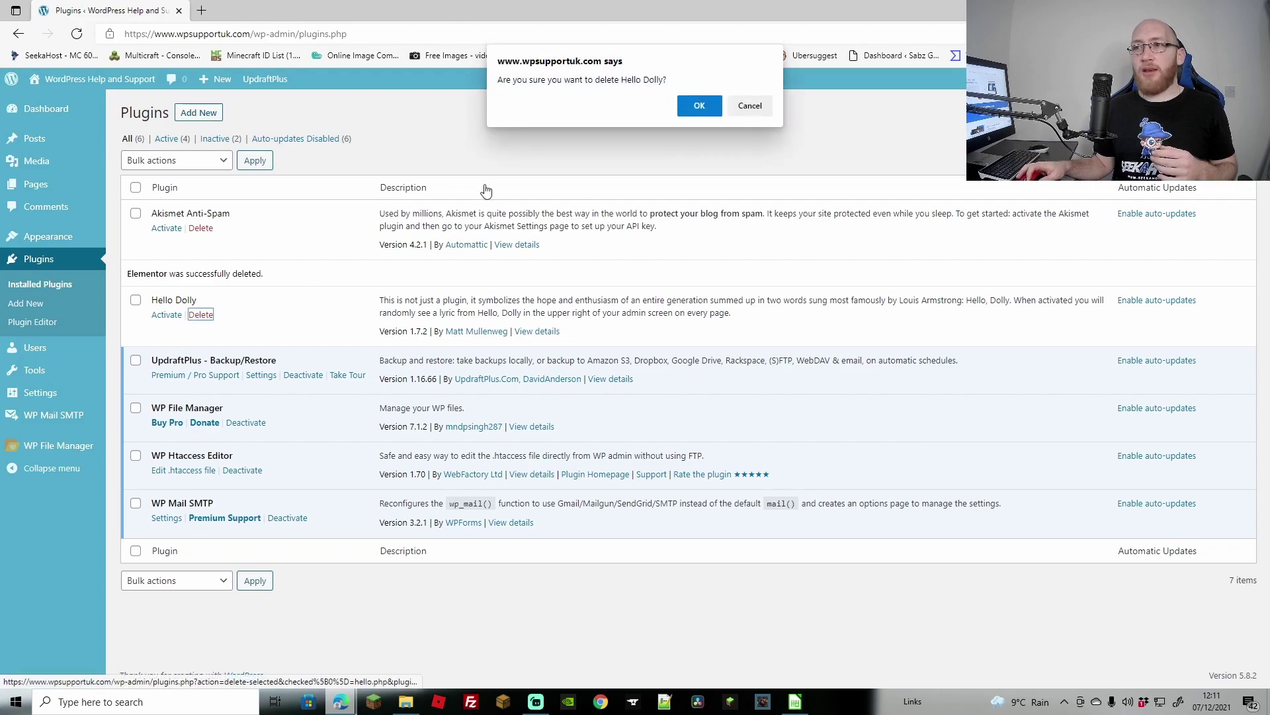
left_click(700, 107)
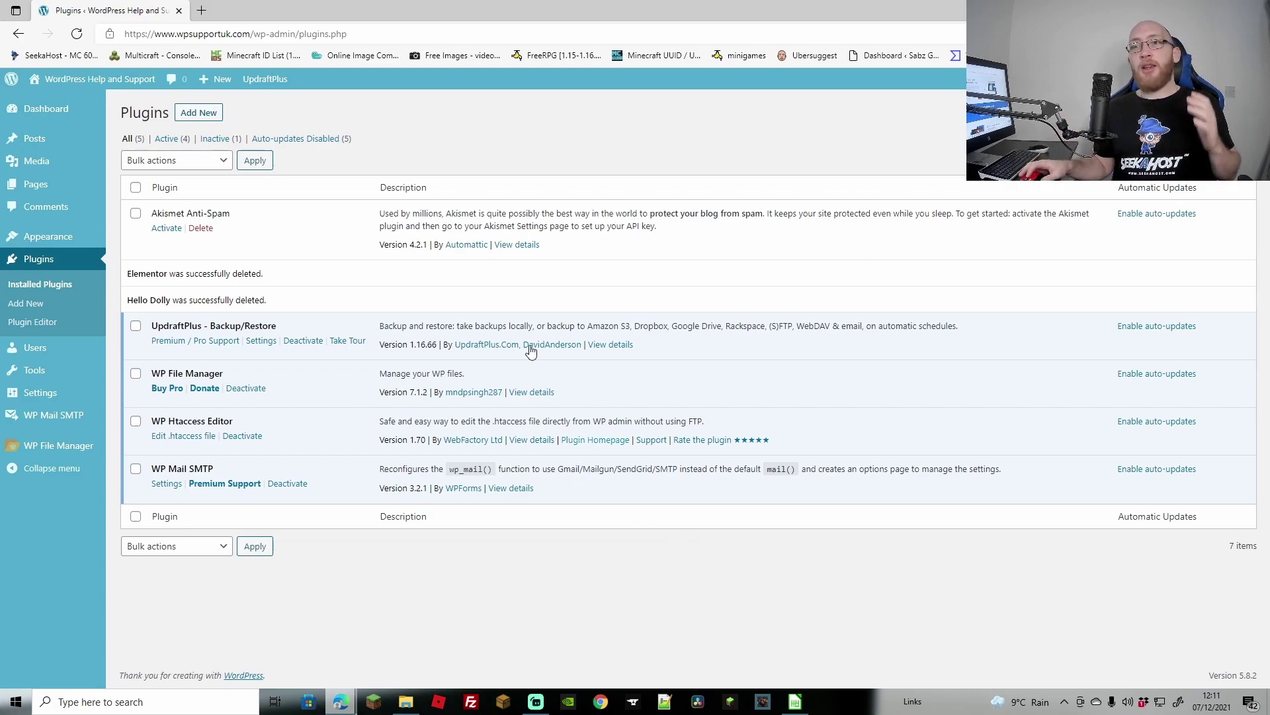
On the Add Plugins page, search the plugin directory for 'form'.
left_click(198, 112)
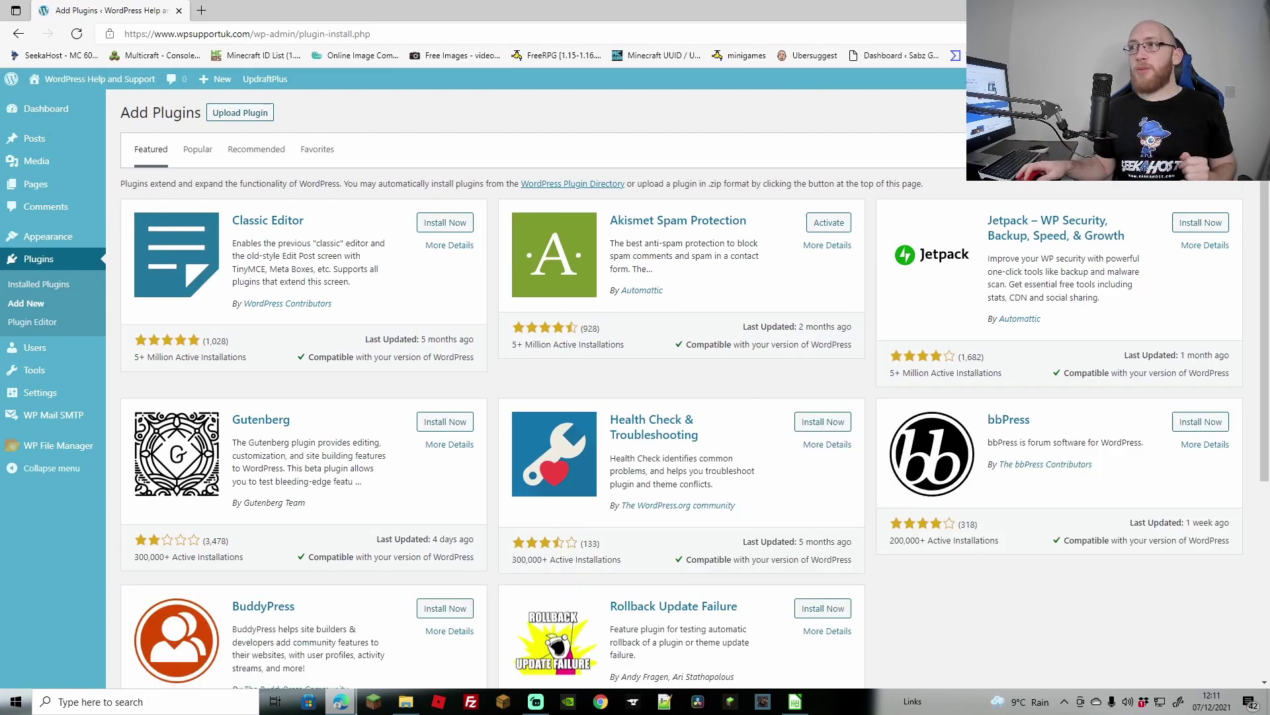
left_click(1155, 148)
type("form")
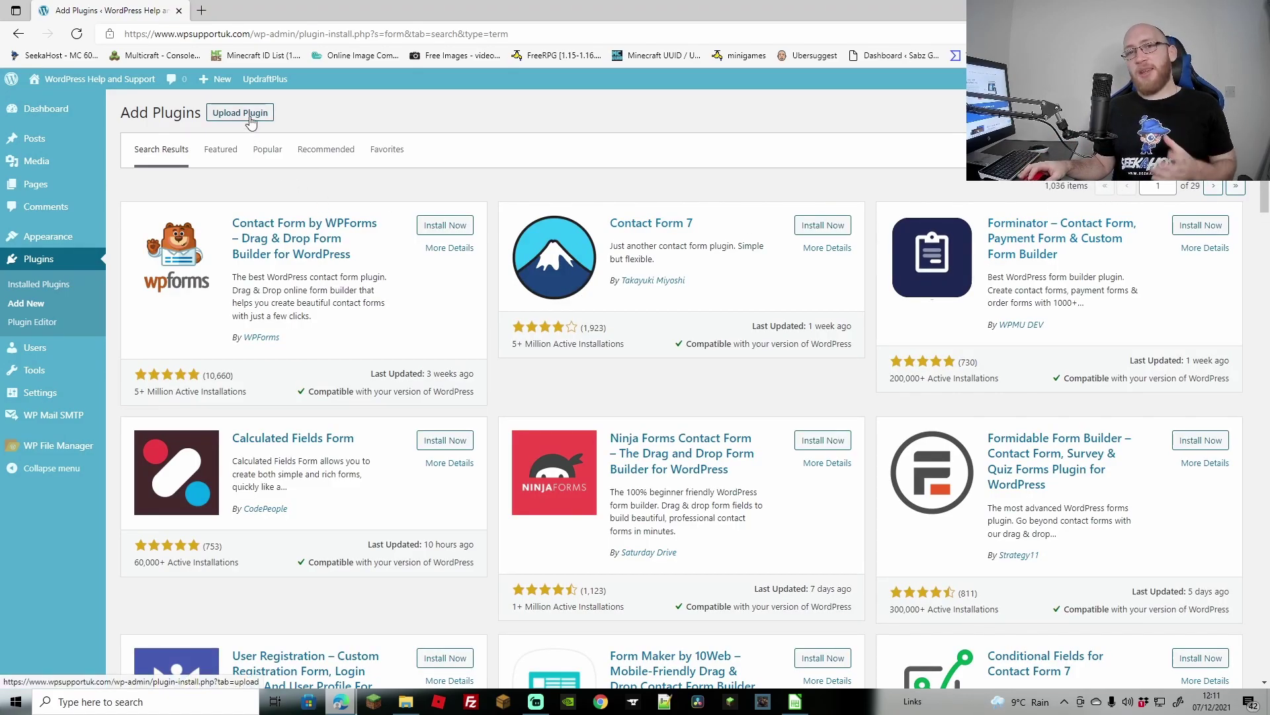
Open the Event Tickets page from the wordpress.org plugin directory in a new tab.
left_click(203, 11)
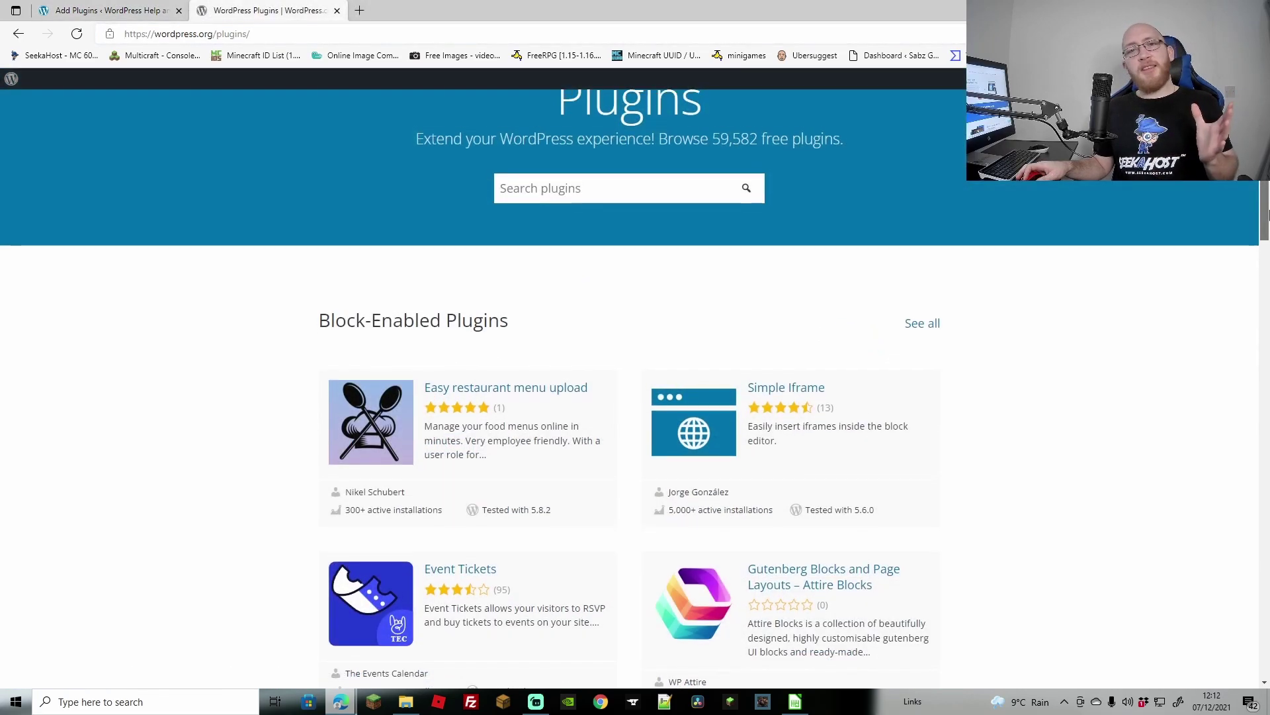
scroll(1221, 305, "down", 4)
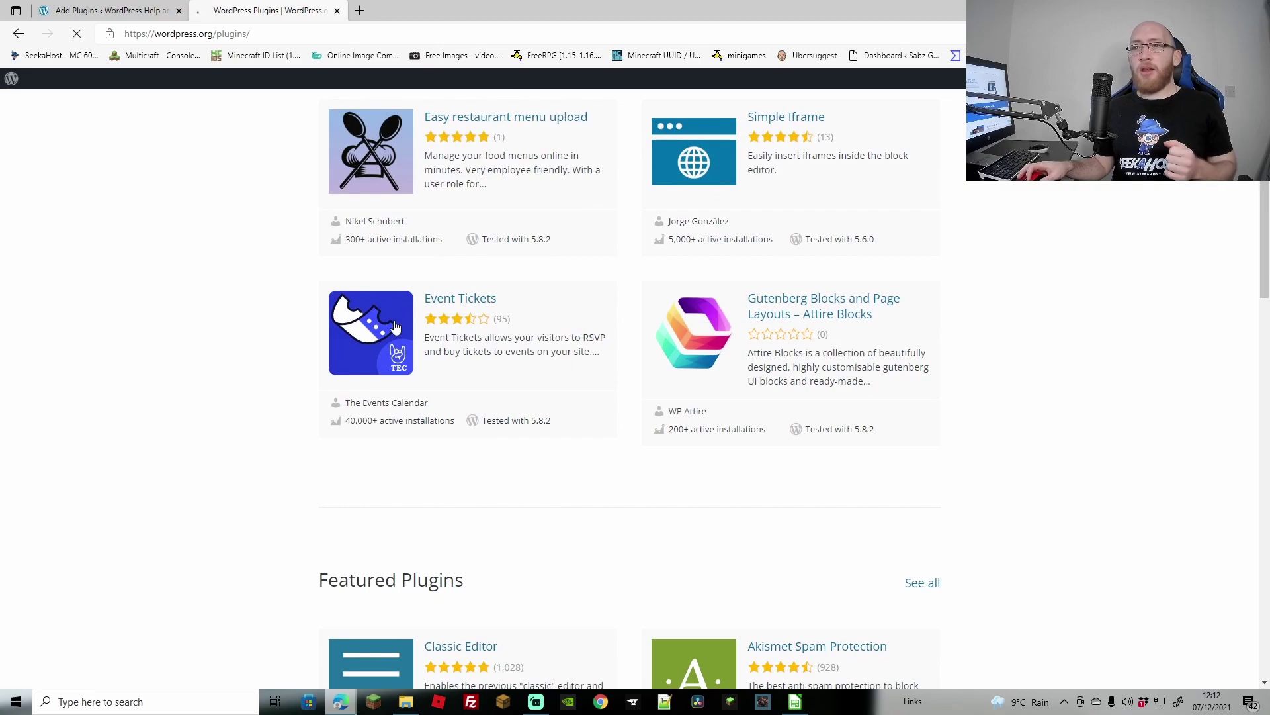
left_click(410, 303)
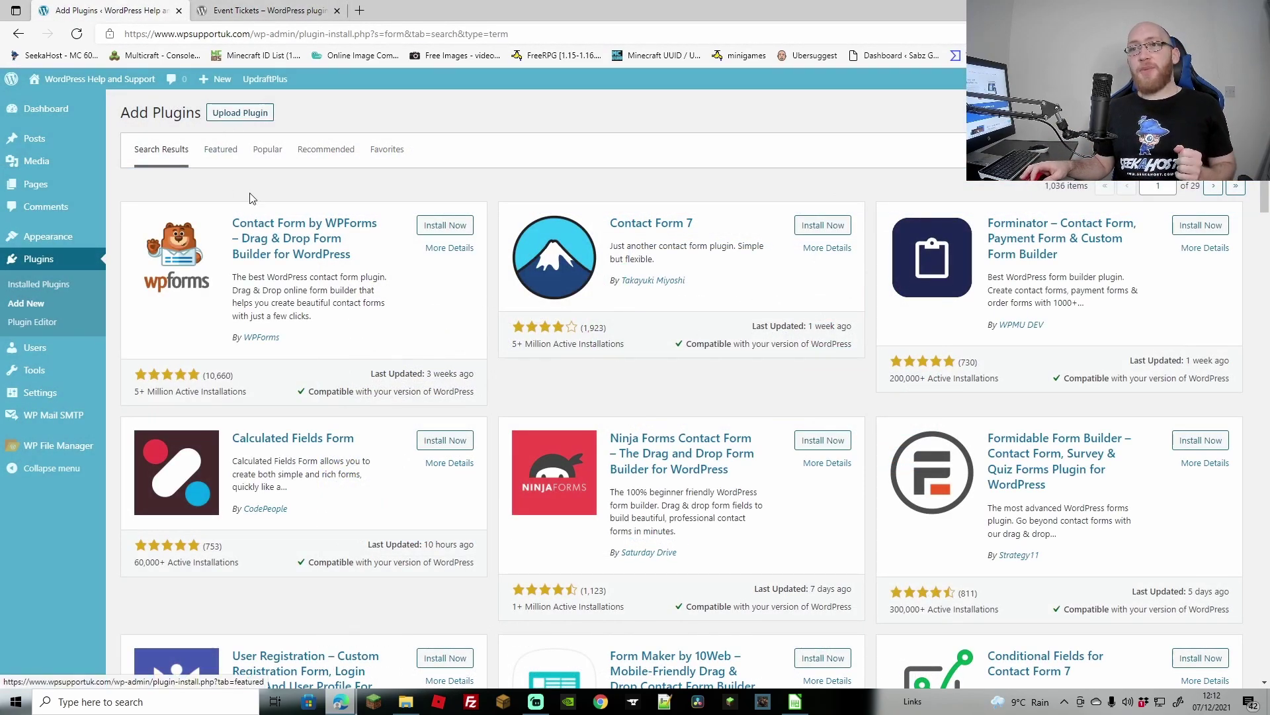
Upload and install event-tickets.5.2.1.zip, then return to the plugin installer.
left_click(250, 116)
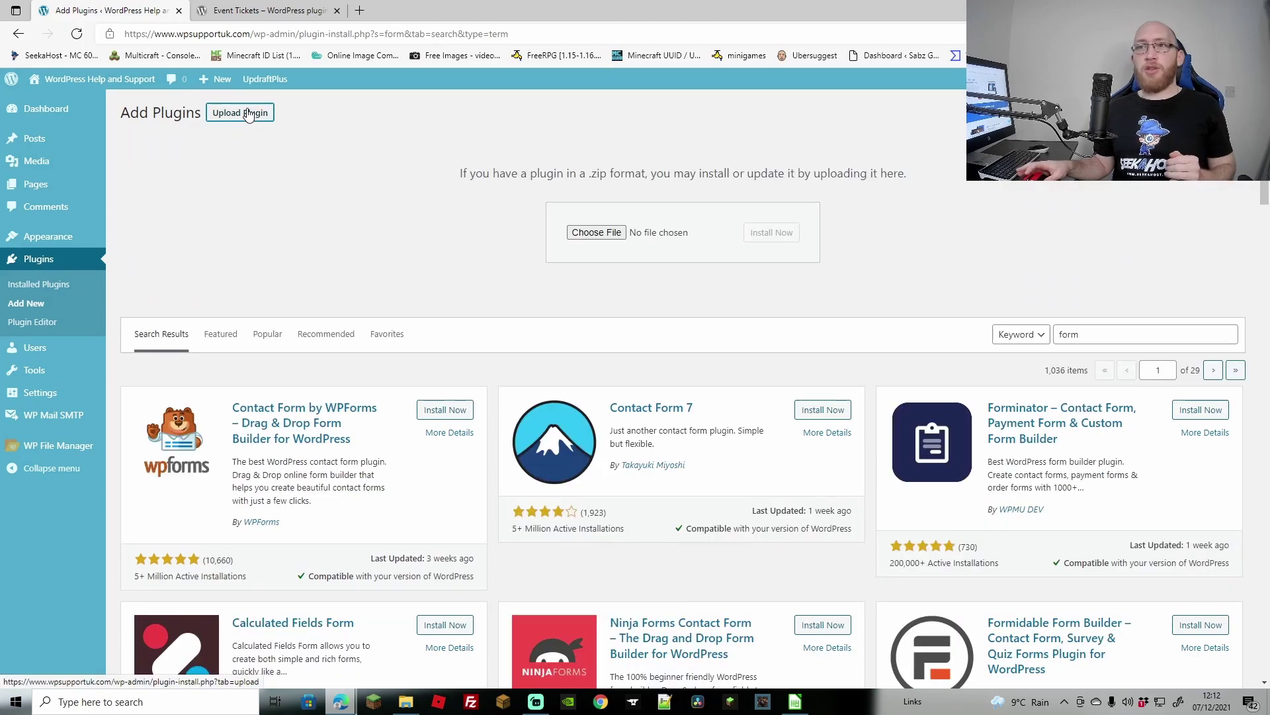
left_click(596, 233)
double_click(254, 256)
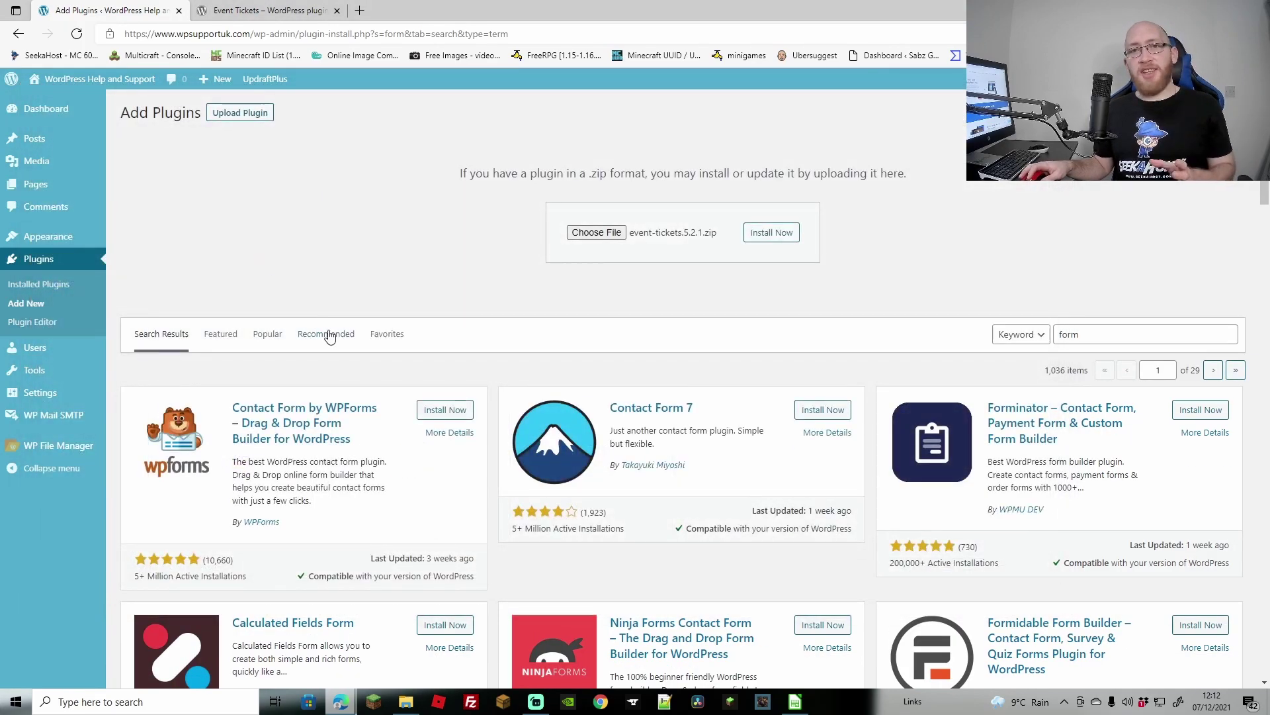
left_click(784, 236)
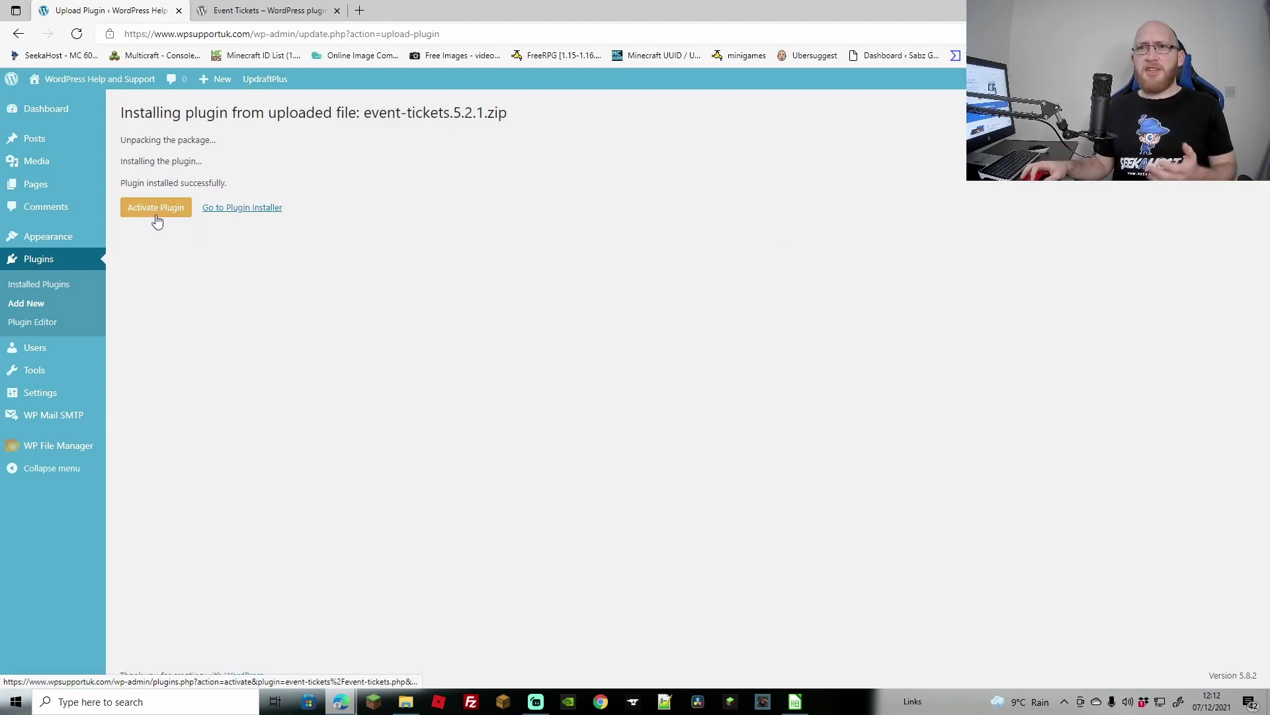
left_click(271, 209)
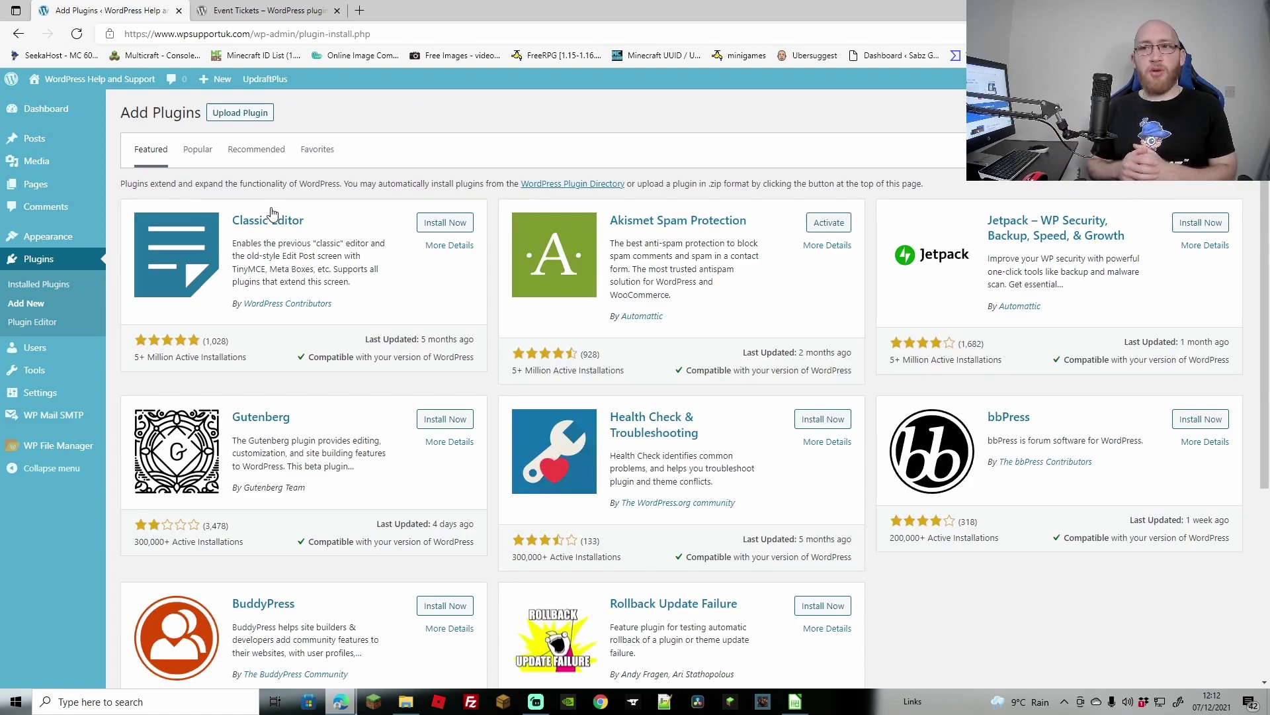
Delete the Event Tickets plugin, then tick Akismet Anti-Spam in the installed list.
left_click(57, 263)
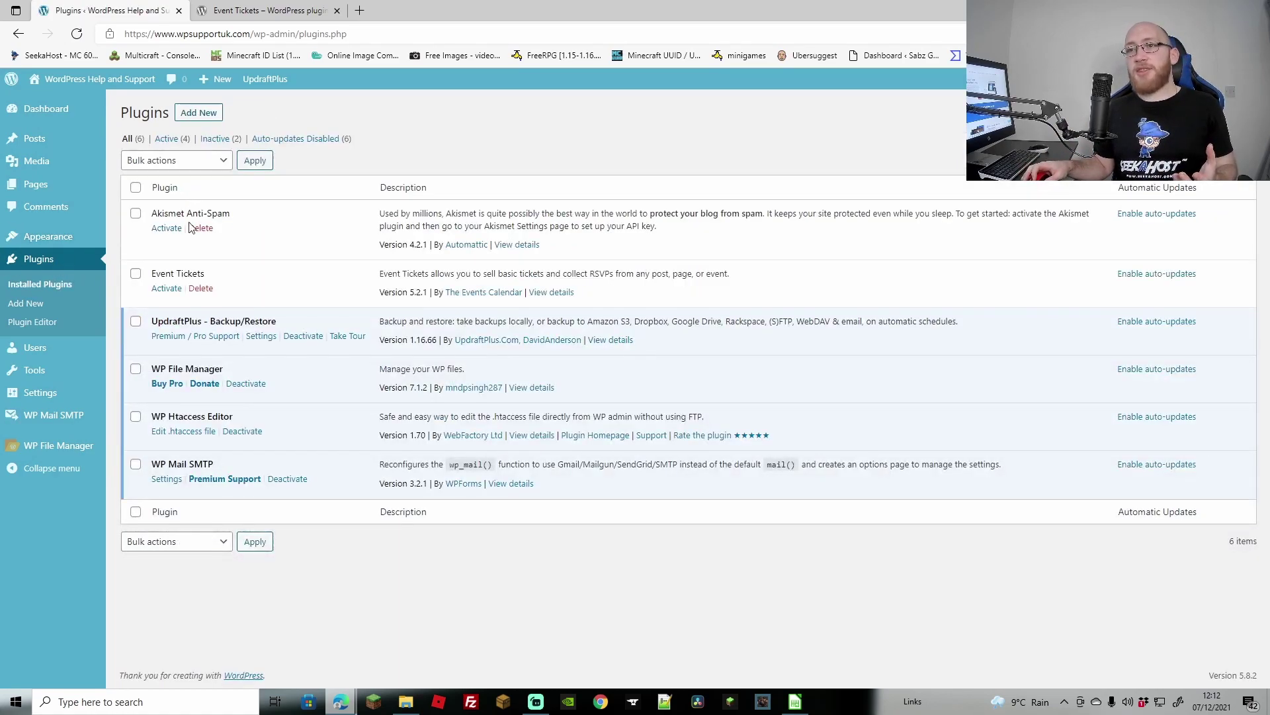
left_click(199, 288)
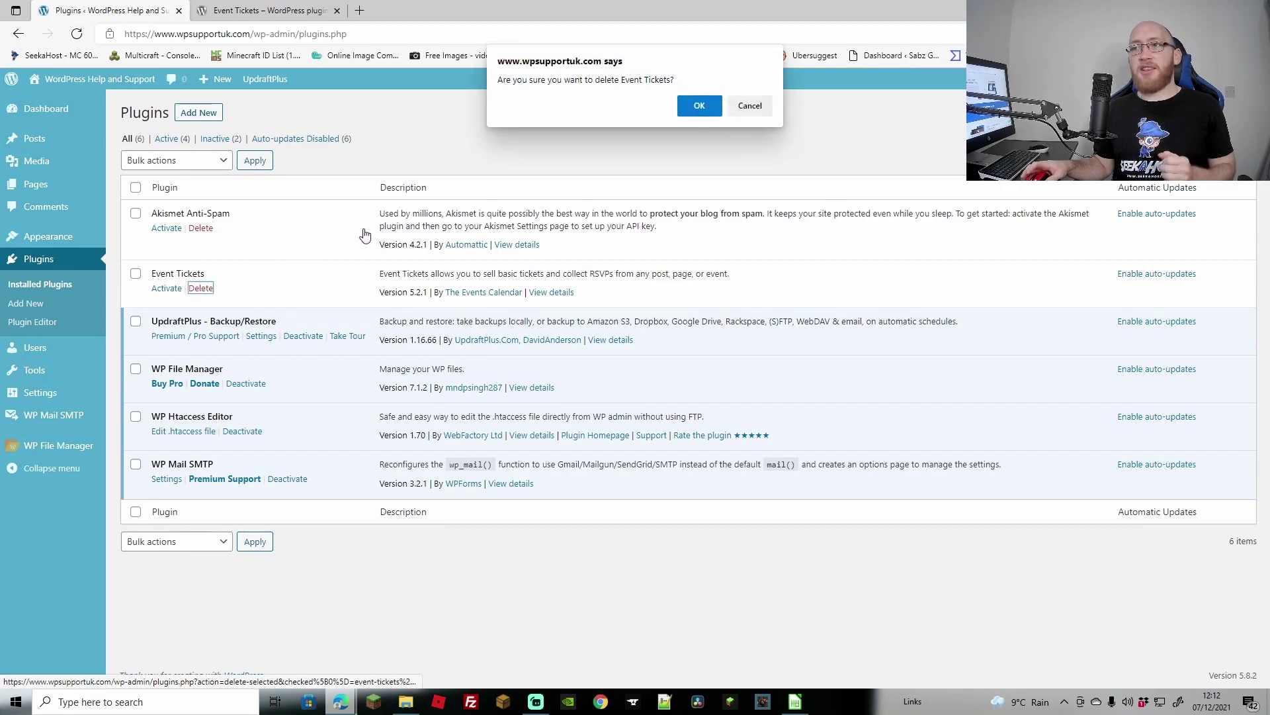
left_click(691, 106)
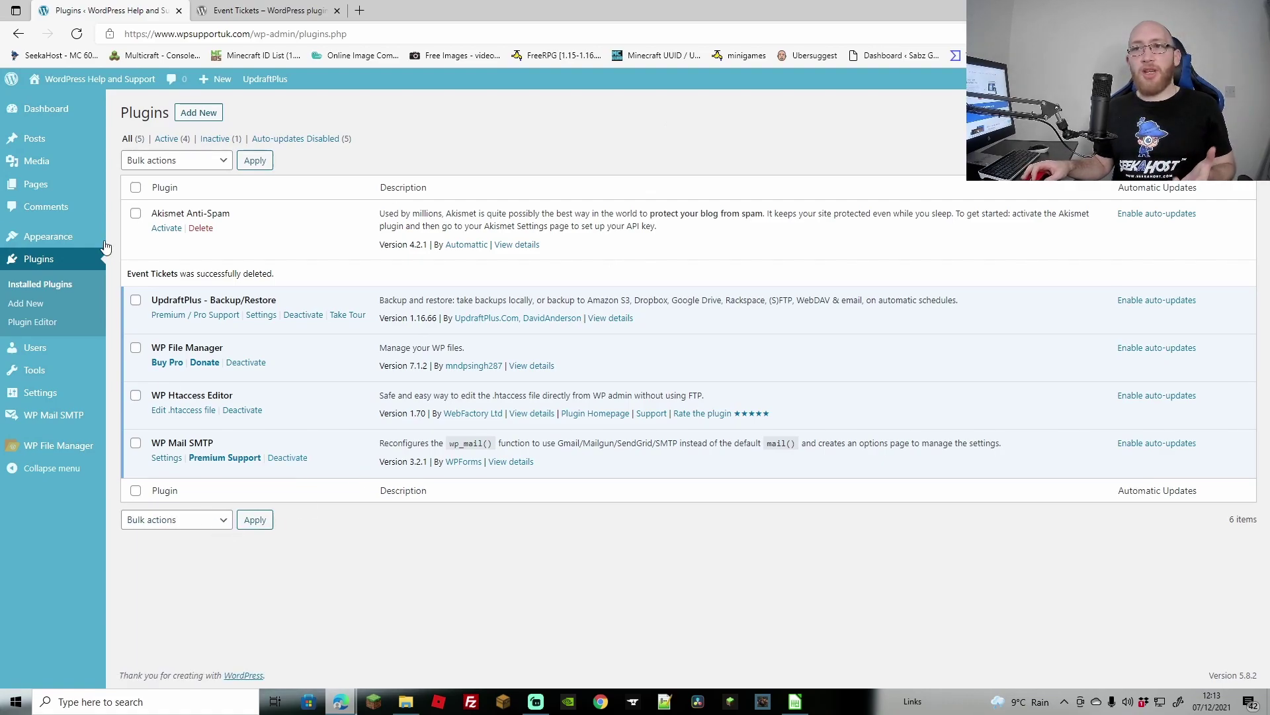
left_click(136, 213)
Select UpdraftPlus, WP File Manager, WP Htaccess Editor and WP Mail SMTP, then bulk-enable auto-updates.
left_click(135, 301)
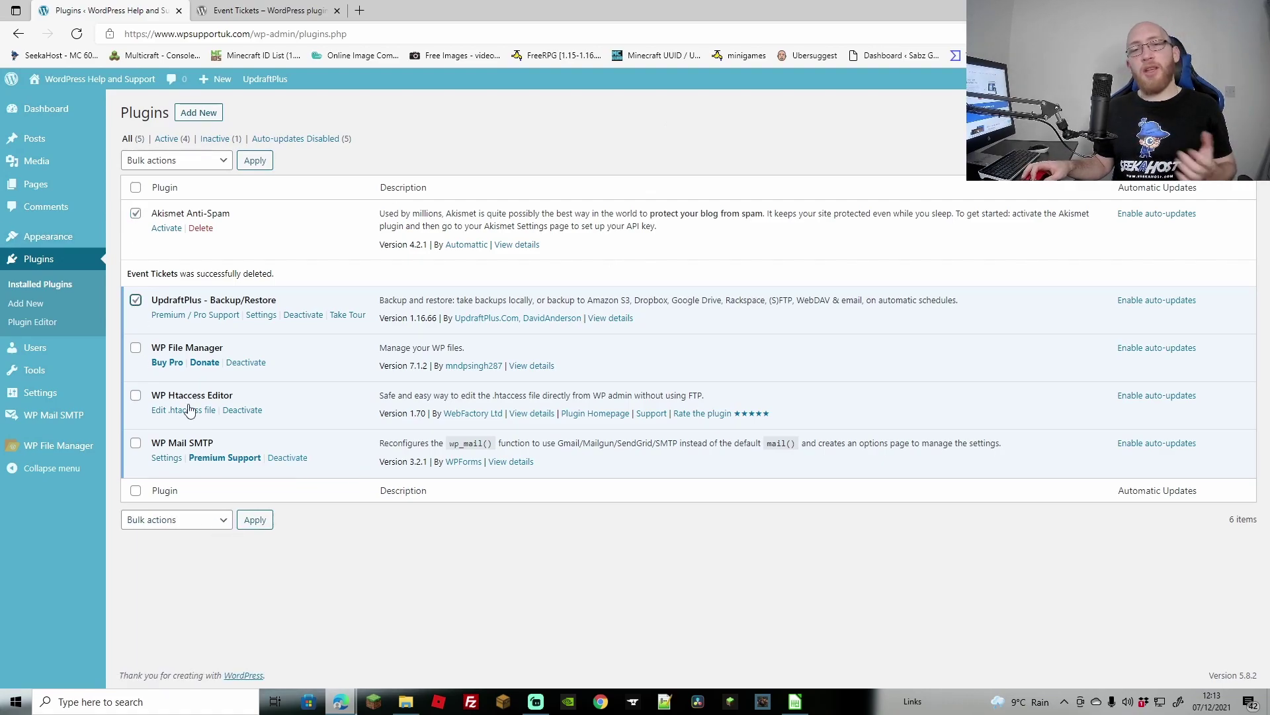
left_click(220, 523)
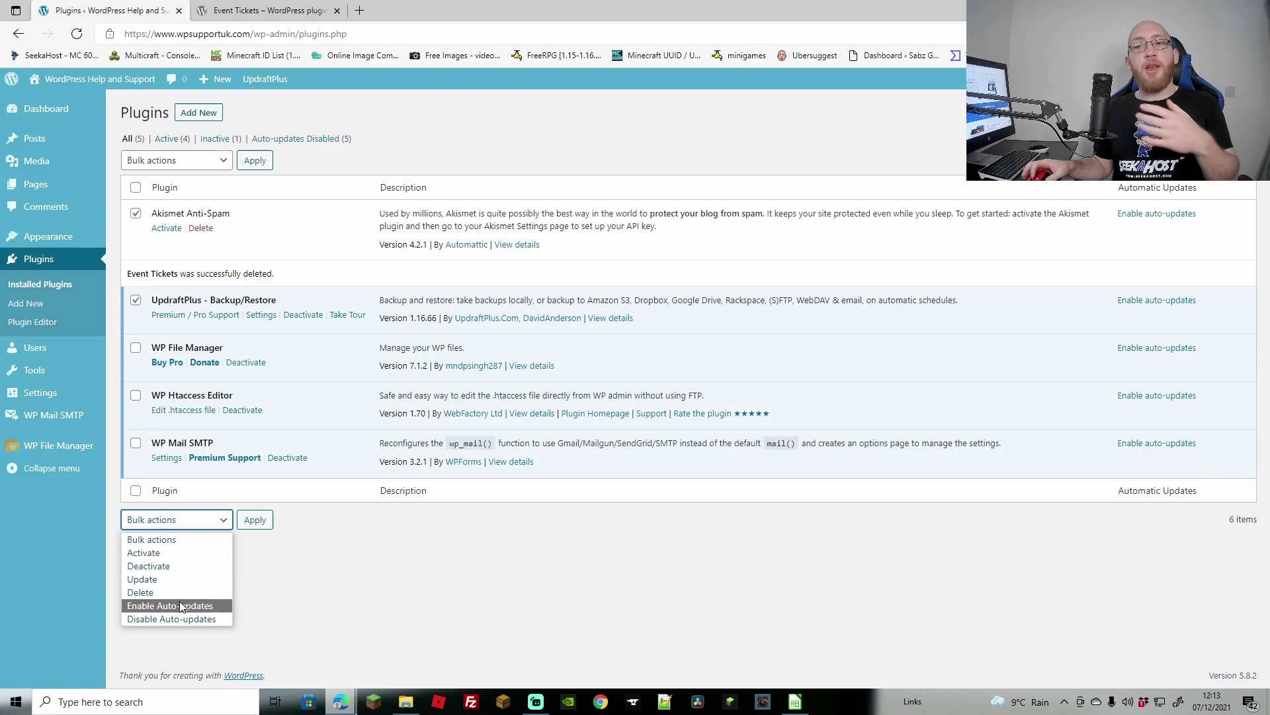
left_click(239, 583)
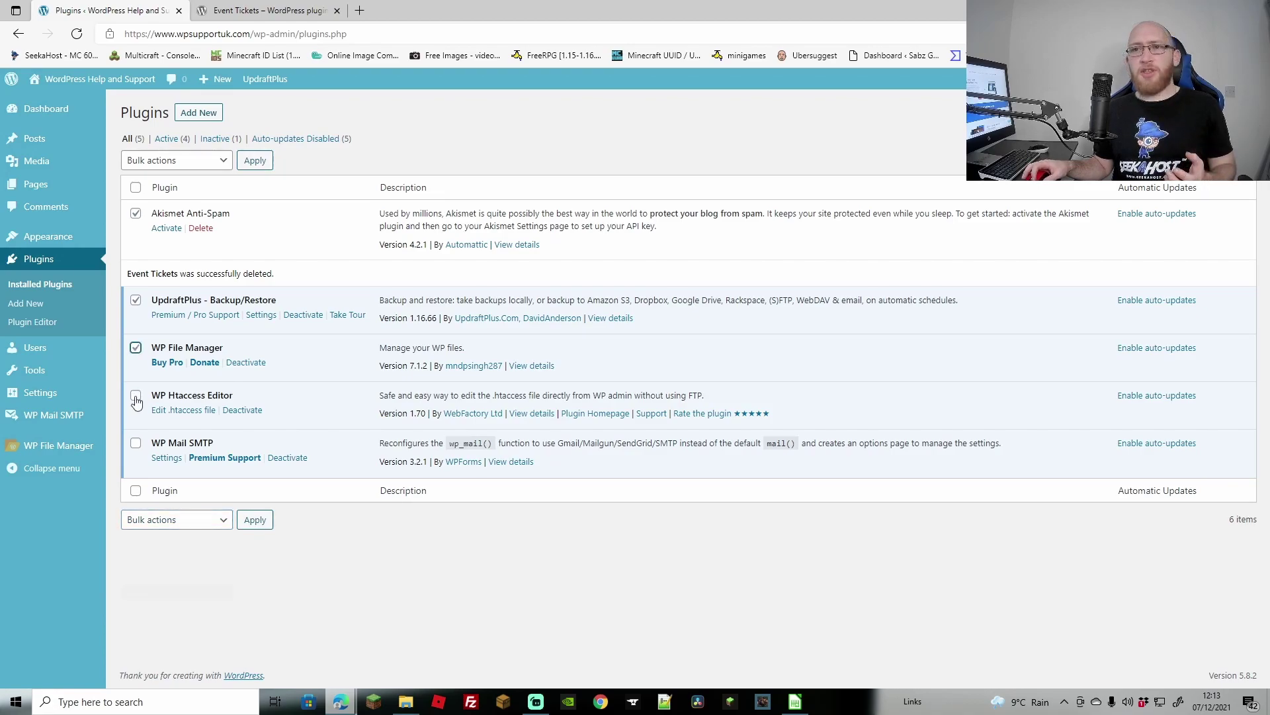
left_click(136, 348)
left_click(136, 395)
left_click(136, 444)
left_click(183, 521)
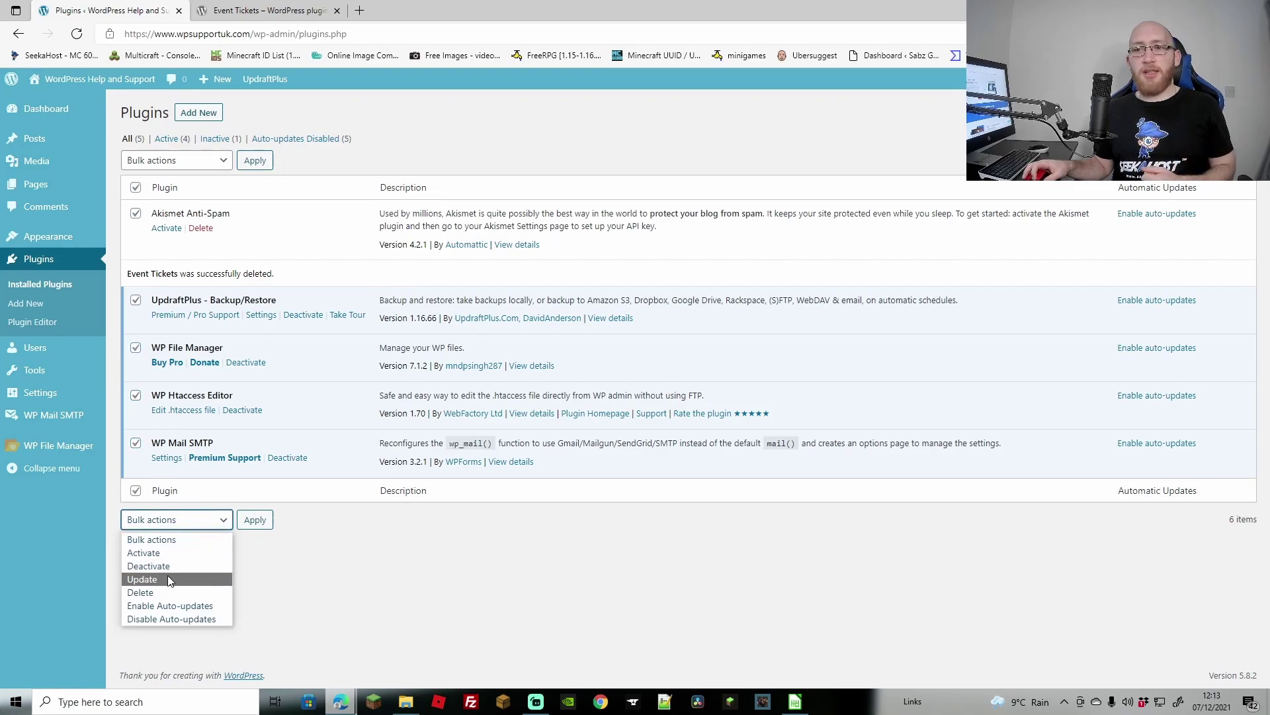
left_click(162, 604)
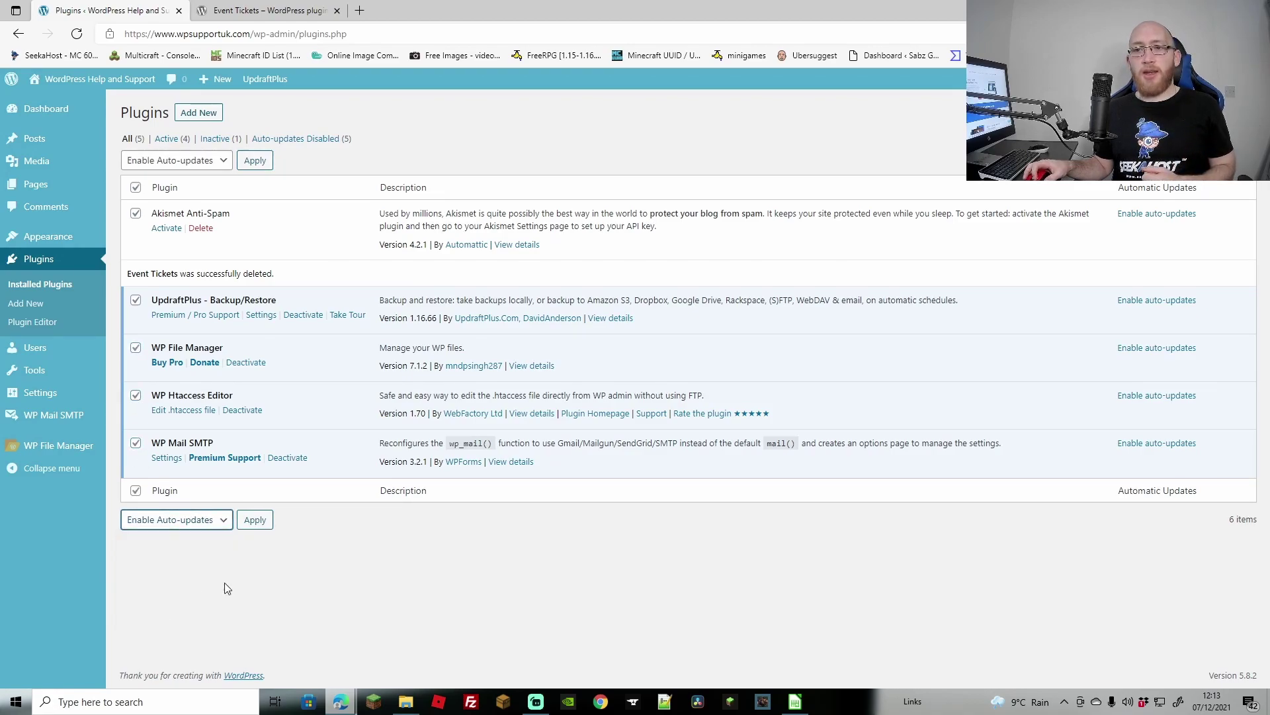
left_click(255, 521)
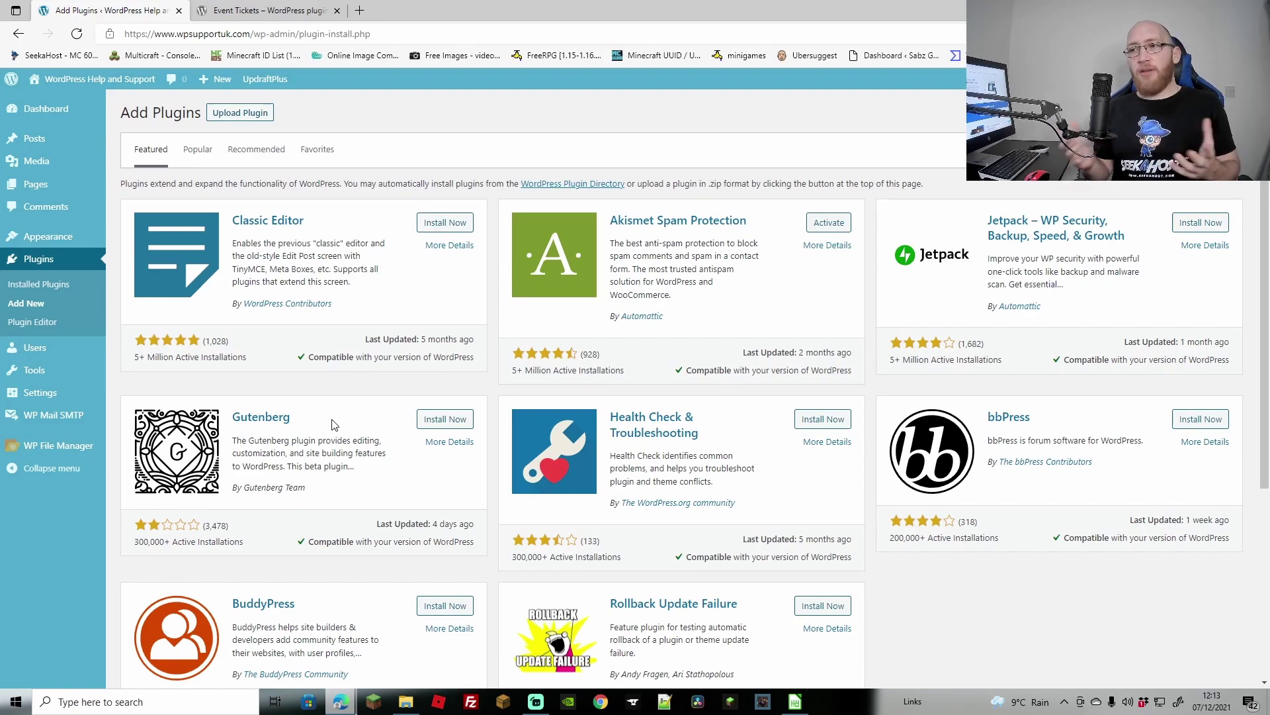
Search the plugin directory for 'event tickets'.
left_click(1125, 150)
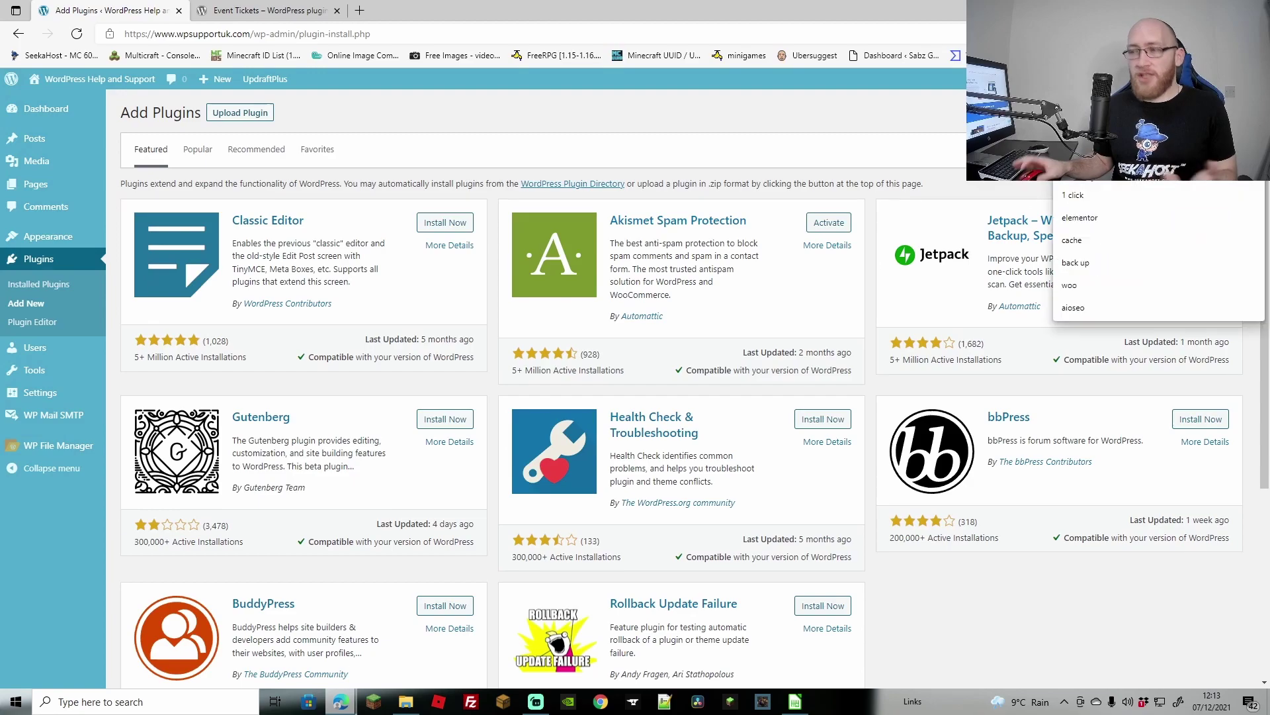
type("event tickets")
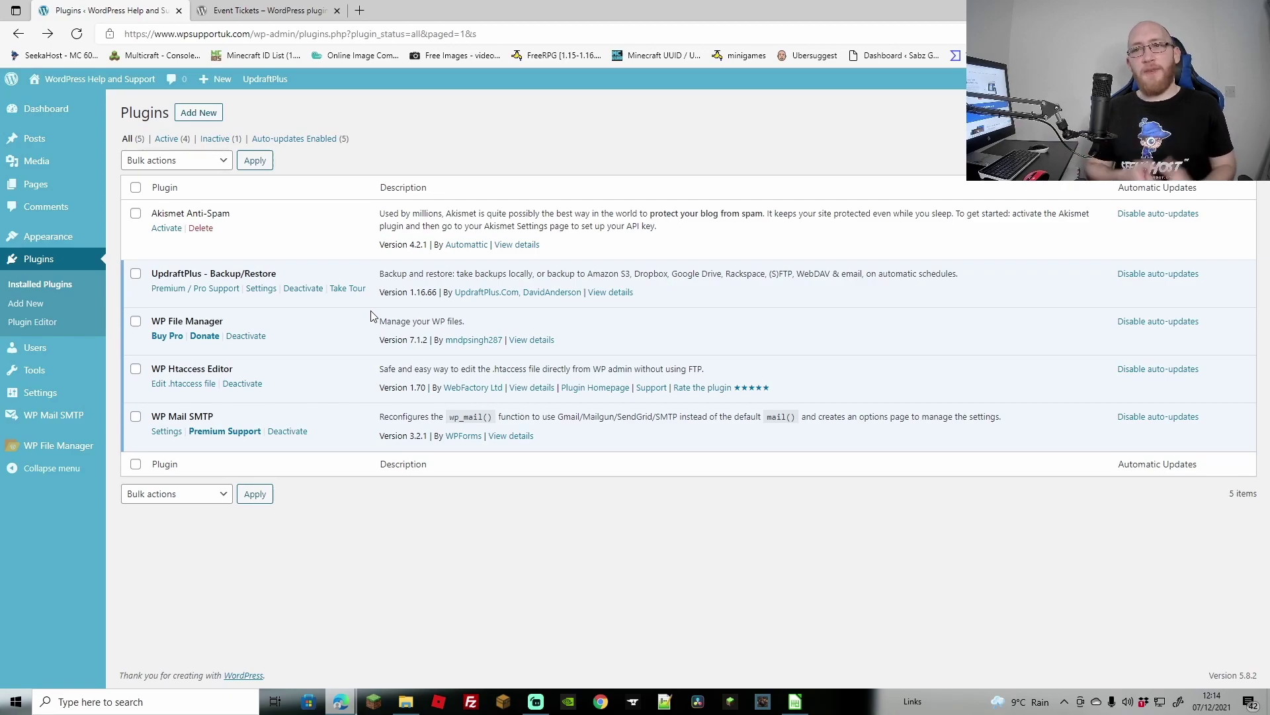
On Add Plugins, open the More Details window for Classic Editor.
left_click(209, 116)
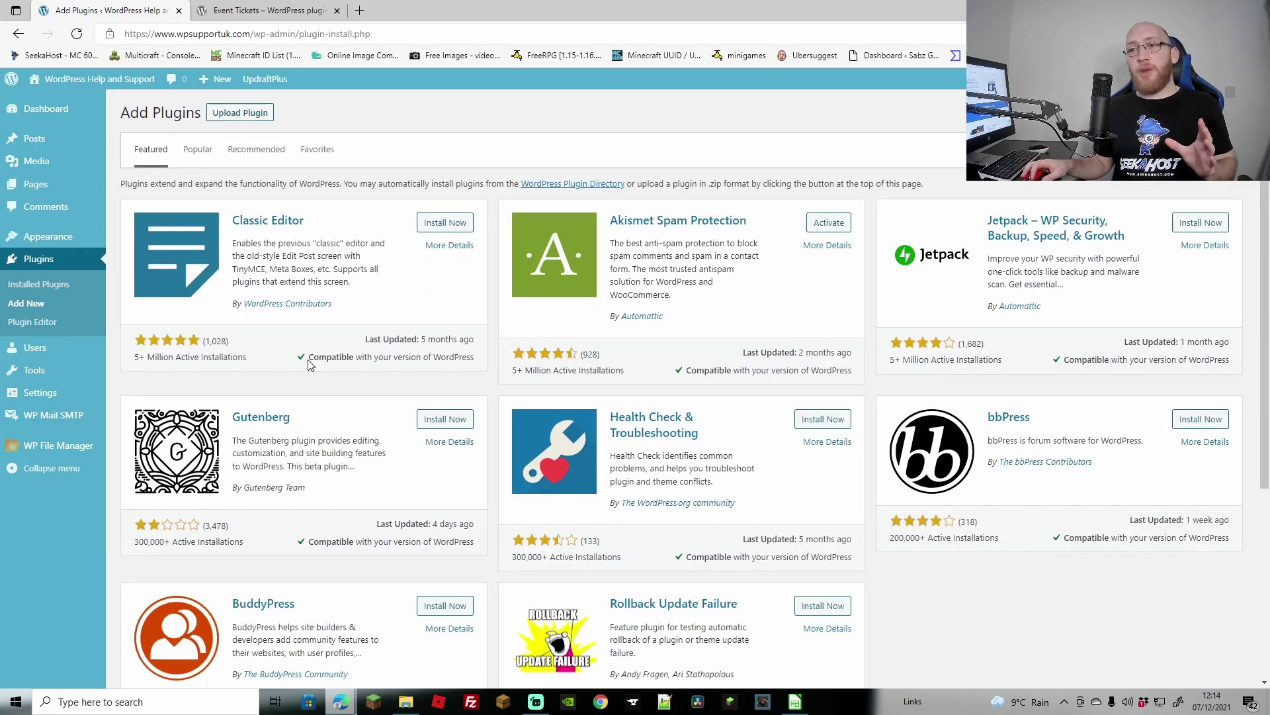
left_click_drag(324, 359, 458, 360)
left_click(461, 369)
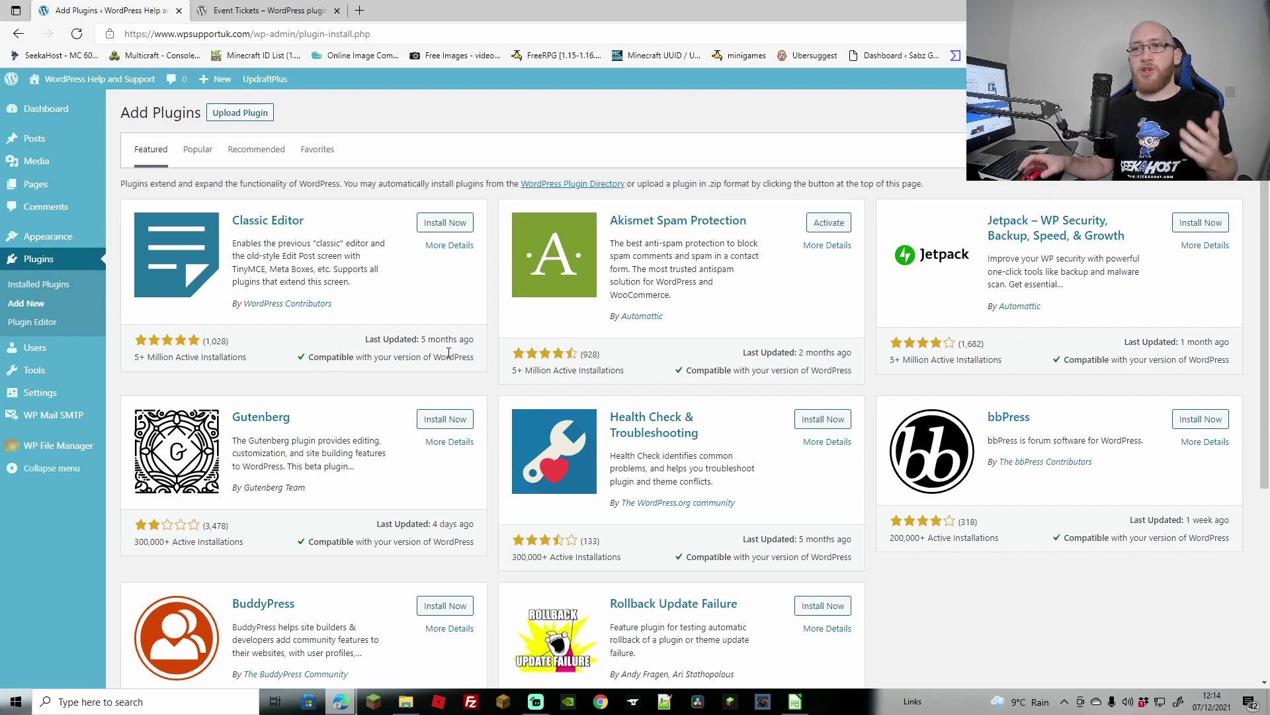
left_click(448, 246)
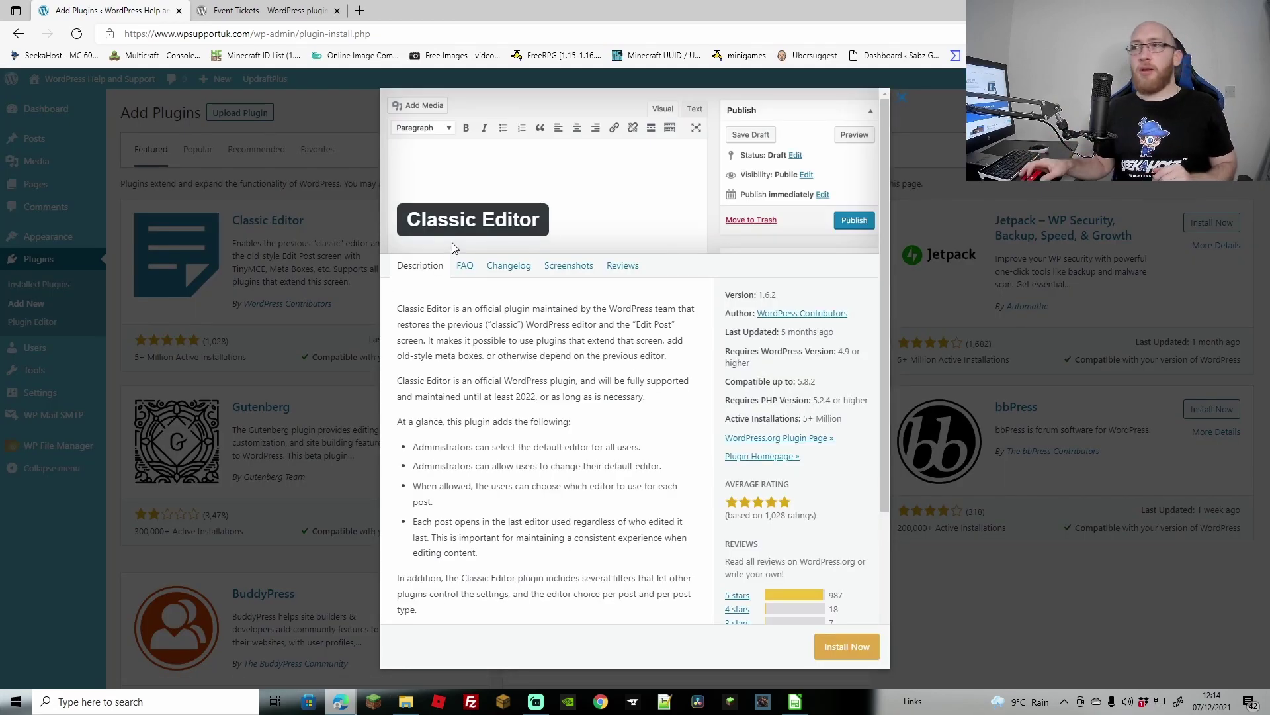
left_click(638, 265)
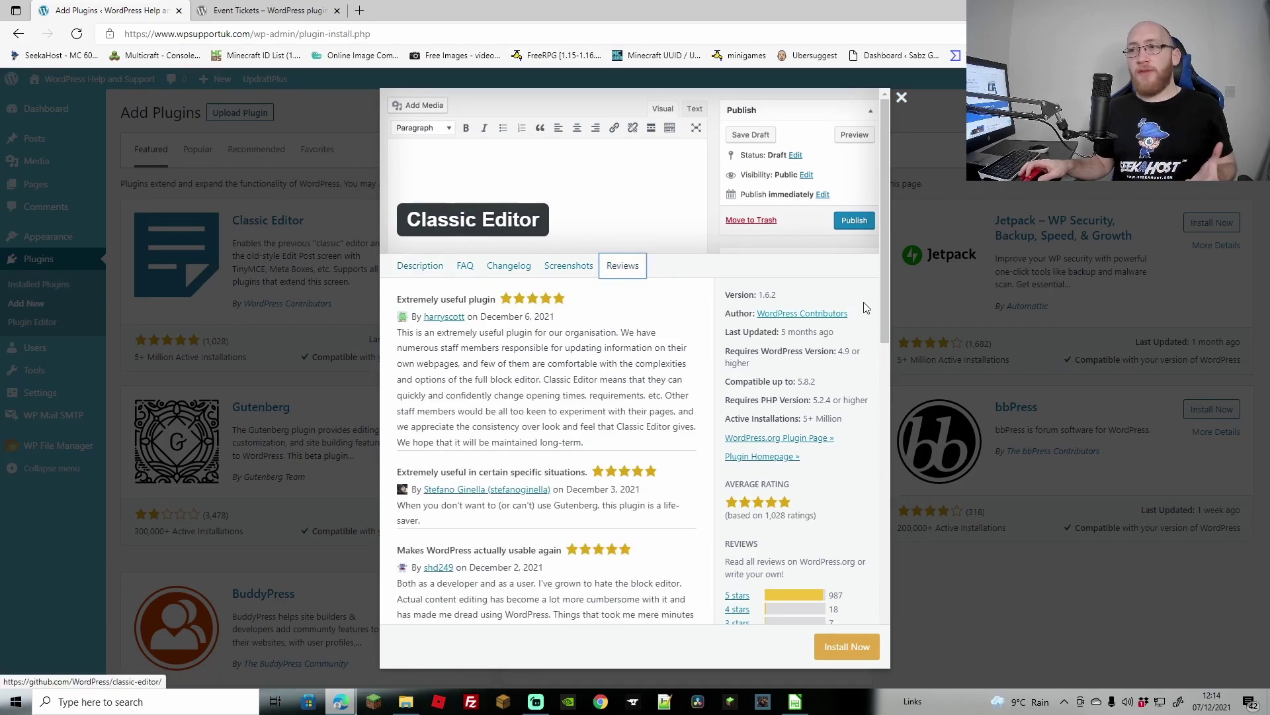
left_click_drag(887, 284, 879, 260)
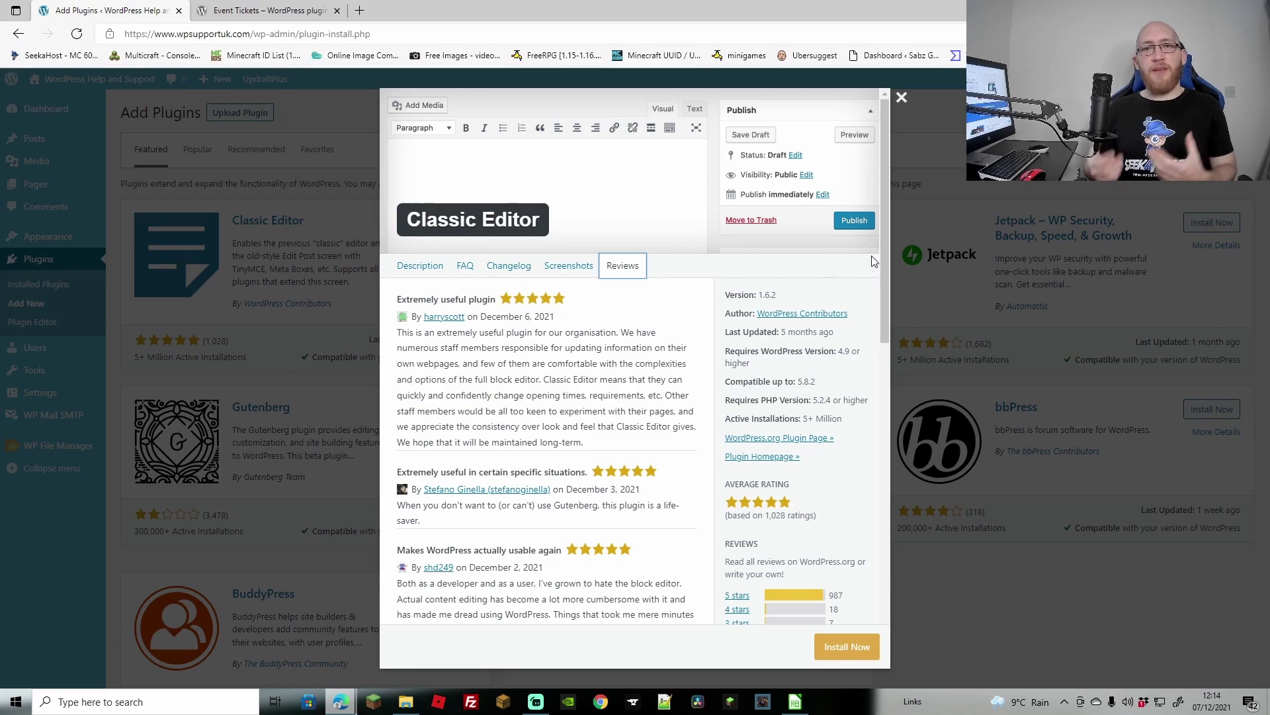
left_click(419, 266)
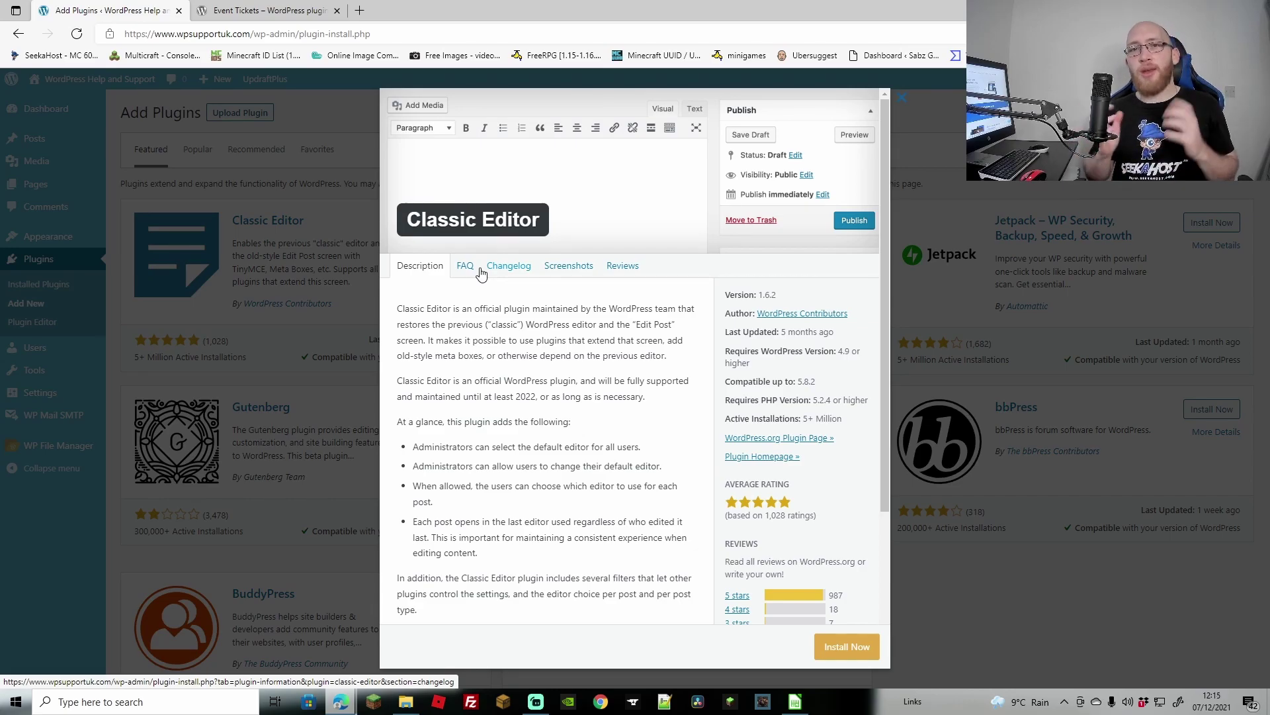
Close the Classic Editor details dialog to return to the featured plugins grid.
left_click(213, 368)
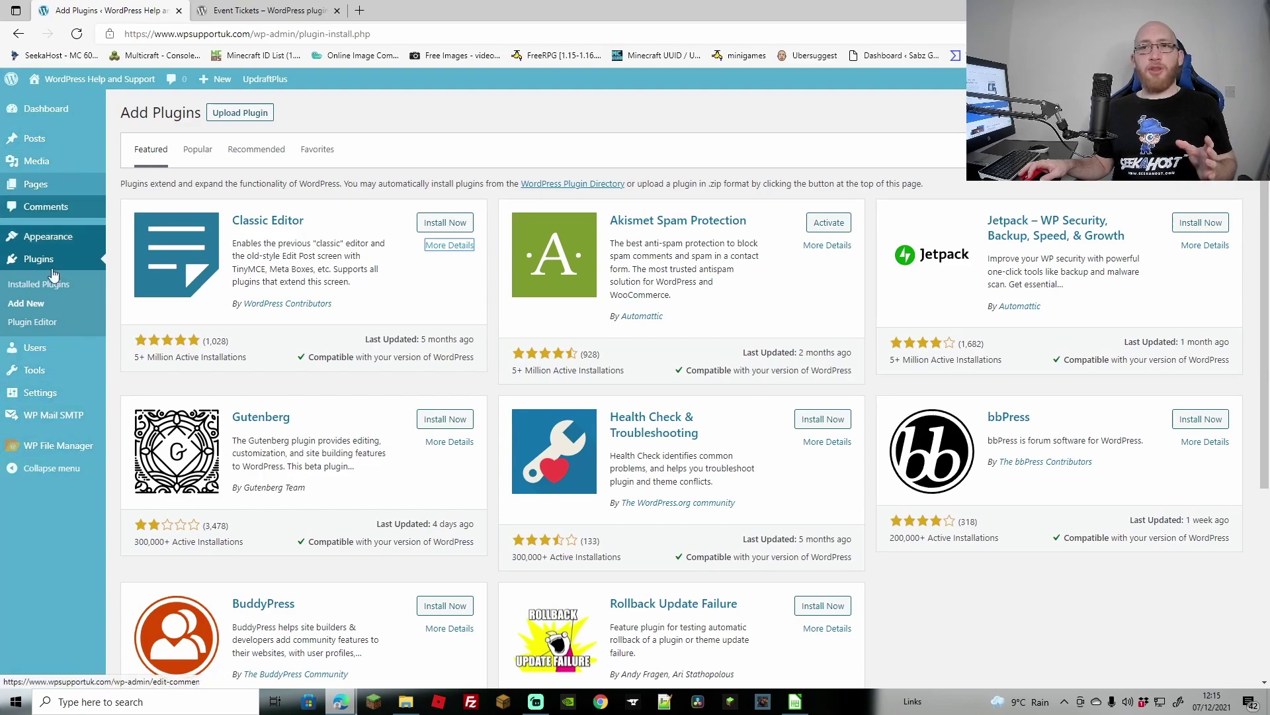
mouse_move(48, 346)
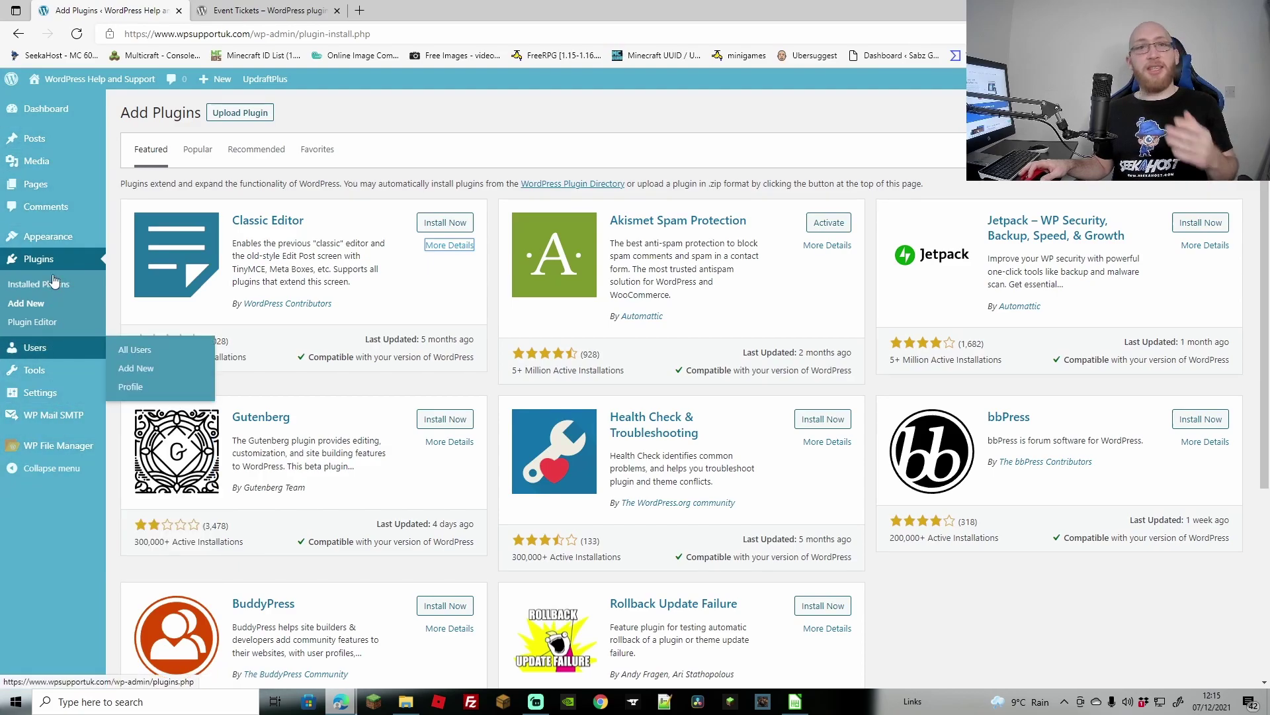